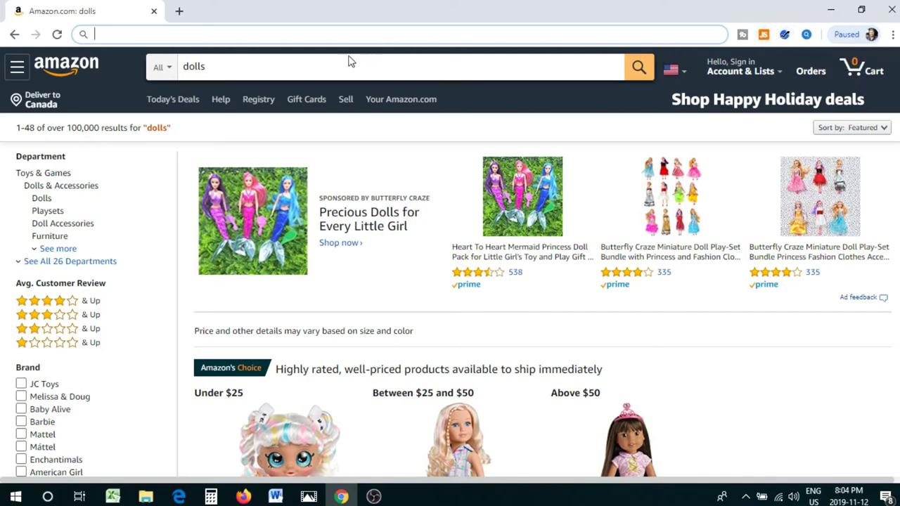
- Replace the current Amazon search term with "laptop bags" and run the search
left_click(319, 64)
left_click(239, 68)
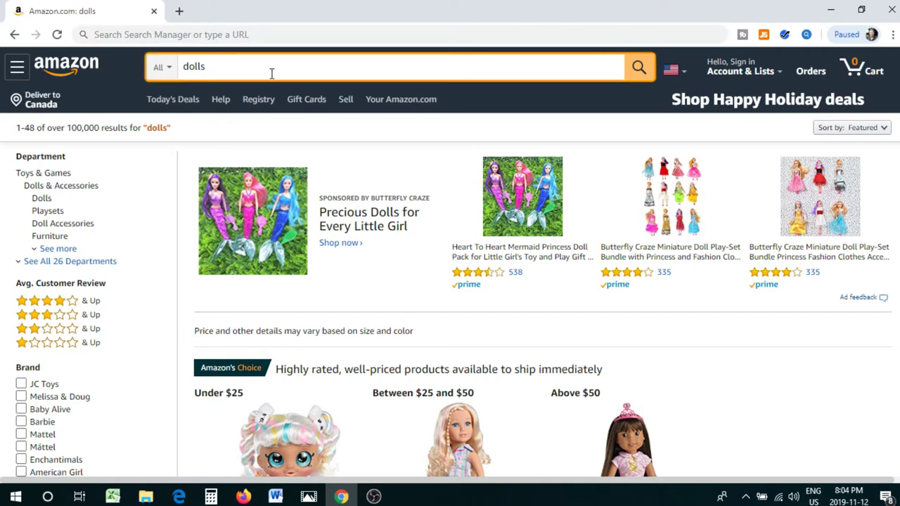
key("BackSpace")
key("BackSpace")
key("BackSpace")
key("BackSpace")
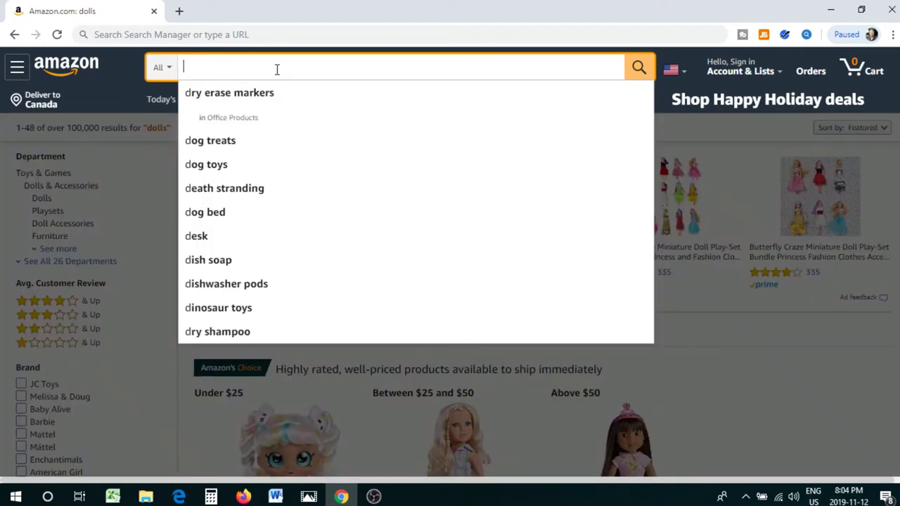
type("laptop bags")
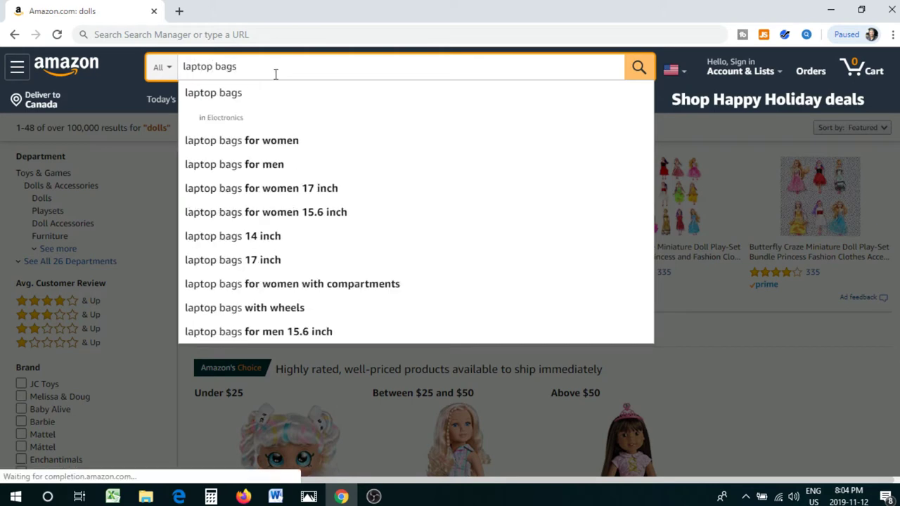
key("Return")
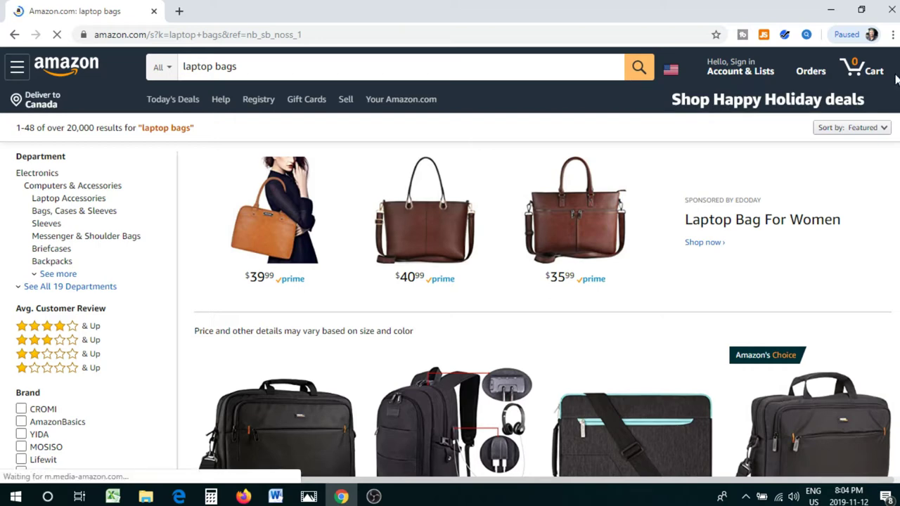
- Run the Jungle Scout extension on the laptop bags results and review the listed products' daily sales, monthly sales and monthly revenue
left_click(764, 35)
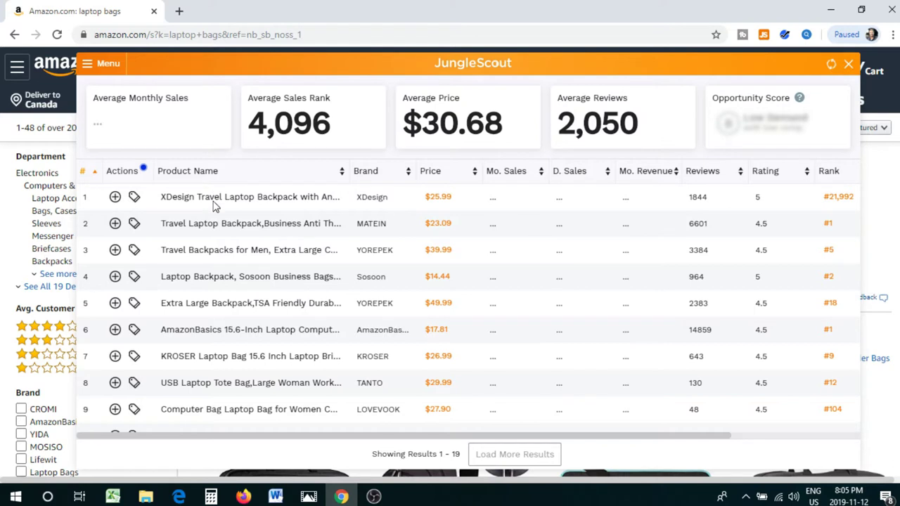
mouse_move(254, 200)
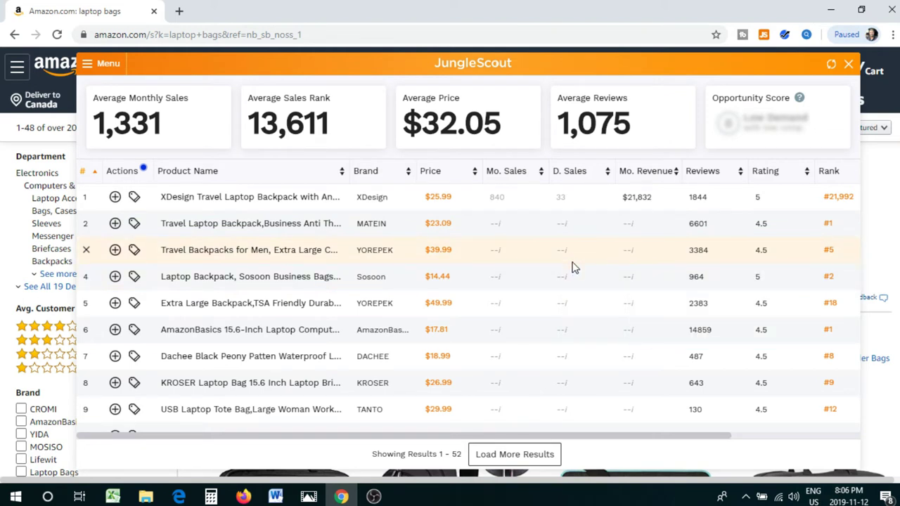
mouse_move(575, 257)
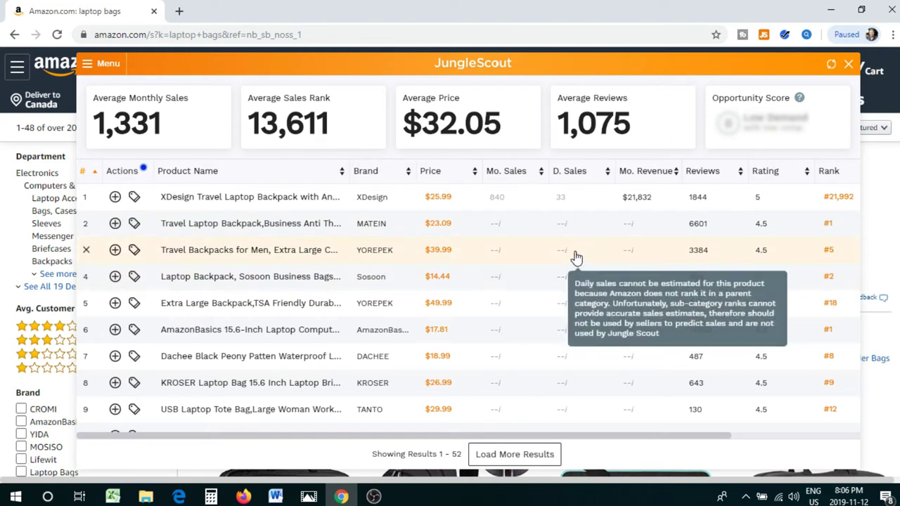
mouse_move(508, 228)
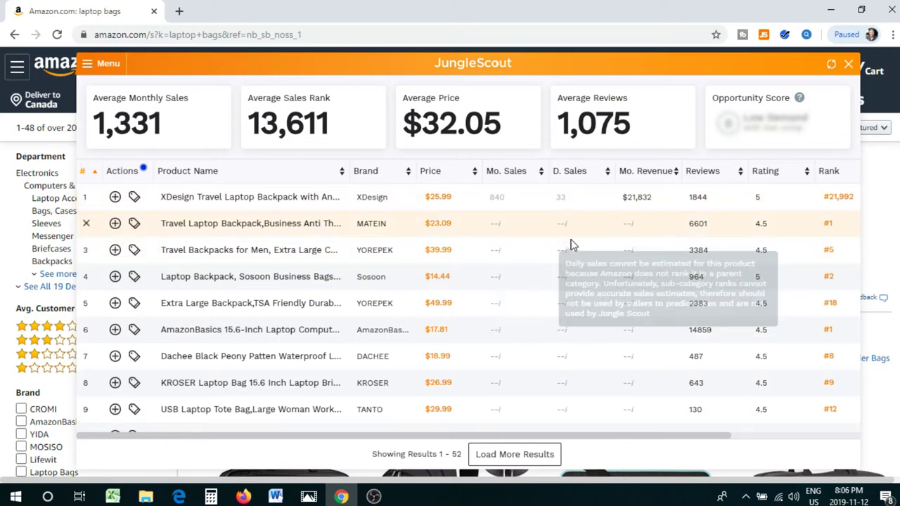
mouse_move(626, 217)
mouse_move(638, 185)
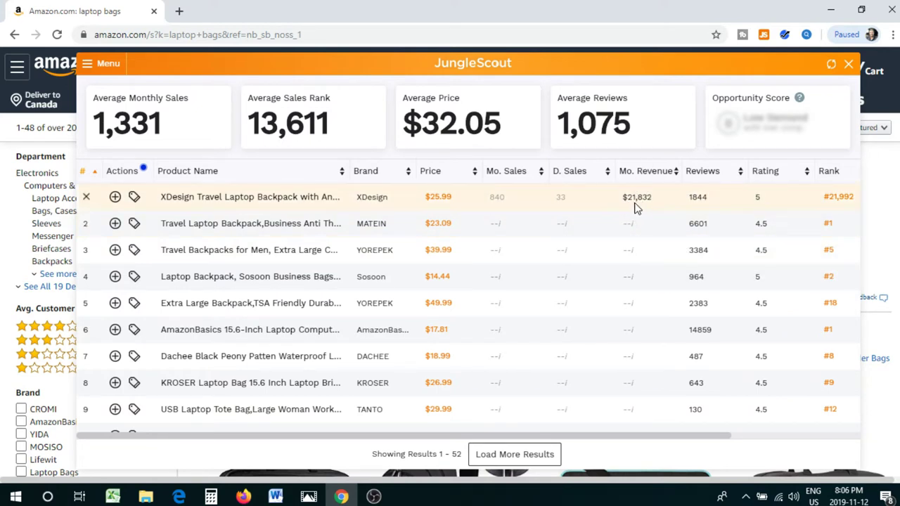
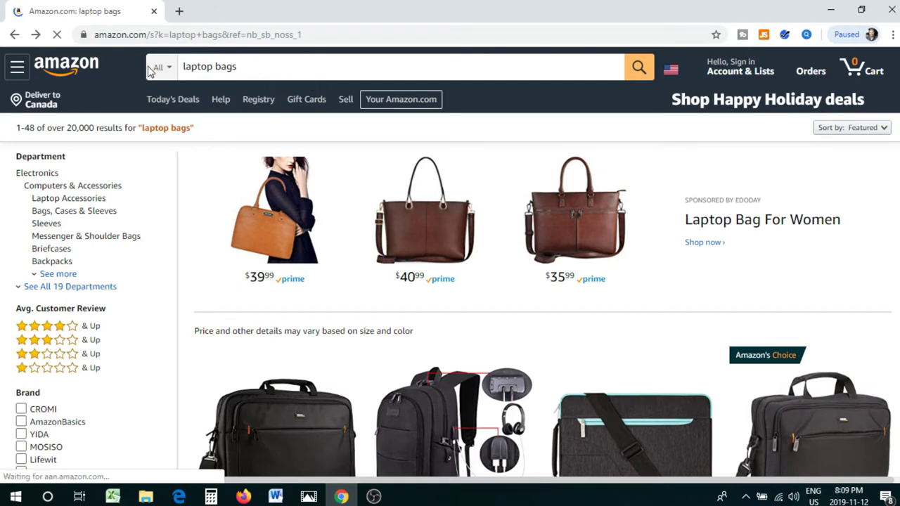
- Search Amazon for "toys" and skim through the results page
left_click(240, 71)
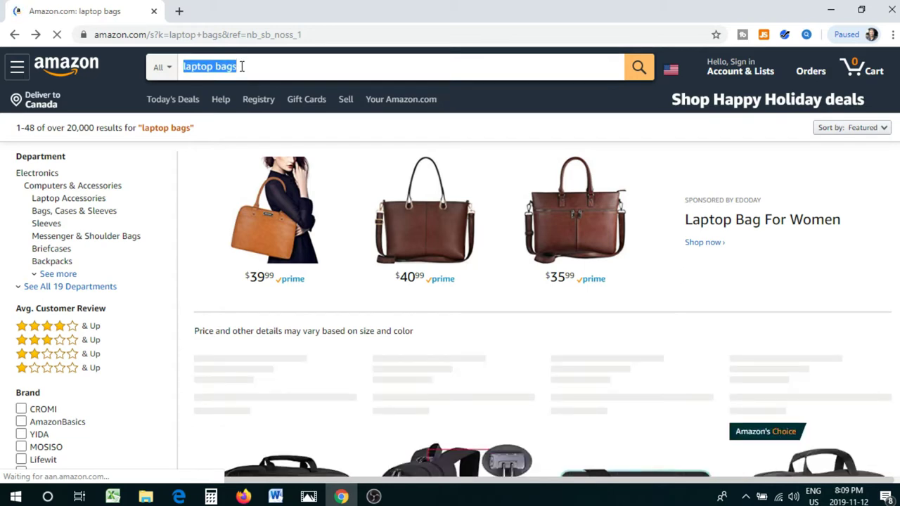
type("toys")
key("Return")
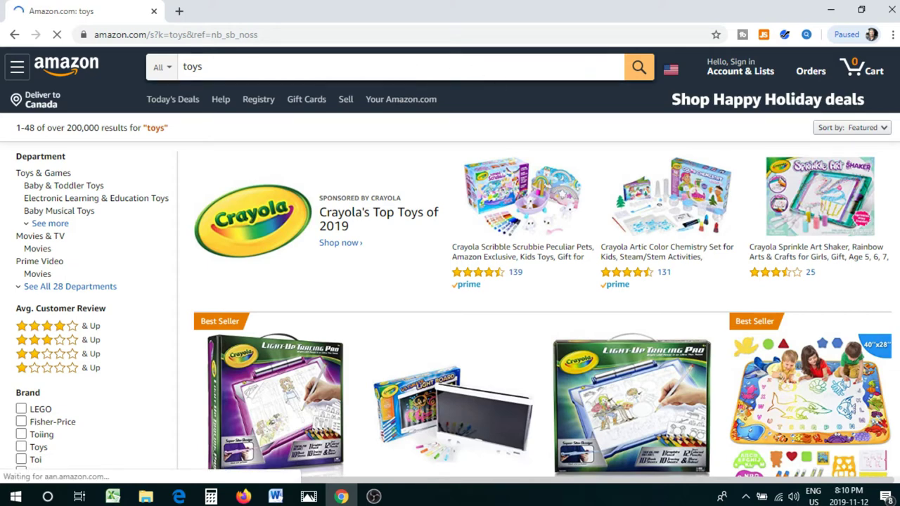
scroll(450, 261, "down", 1)
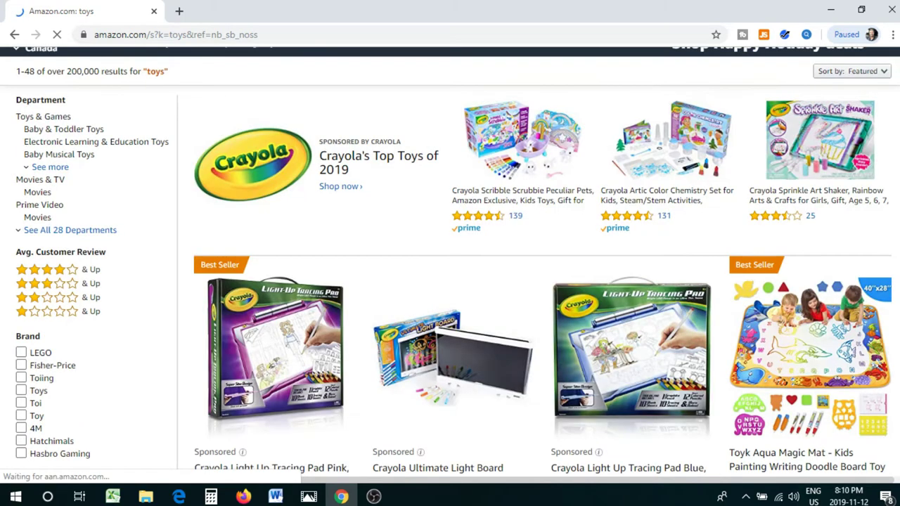
scroll(450, 262, "down", 10)
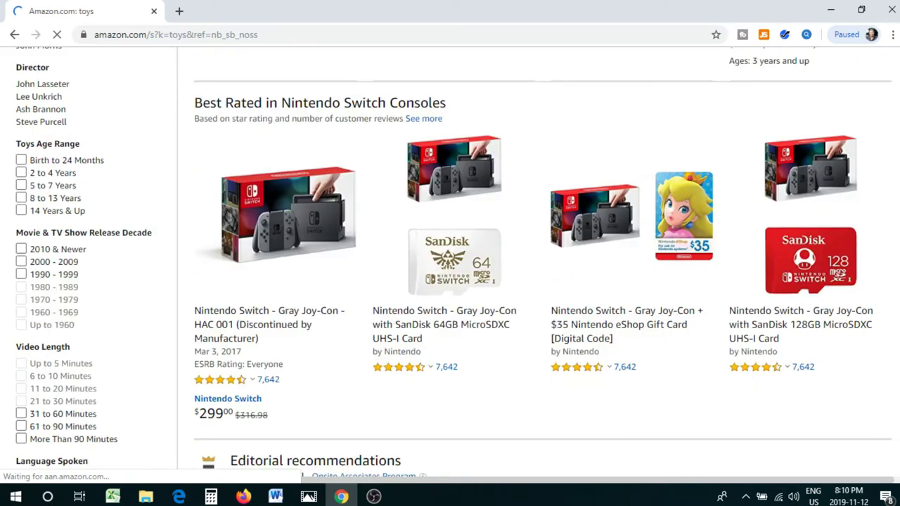
scroll(450, 261, "up", 10)
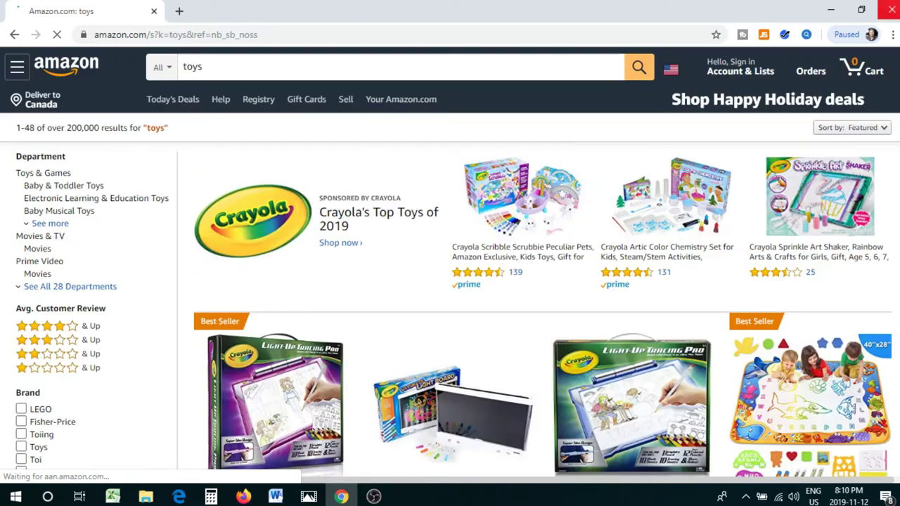
- Run Helium 10's Xray - Amazon Product Research on the toys results, examine all its data columns, and close it
left_click(786, 35)
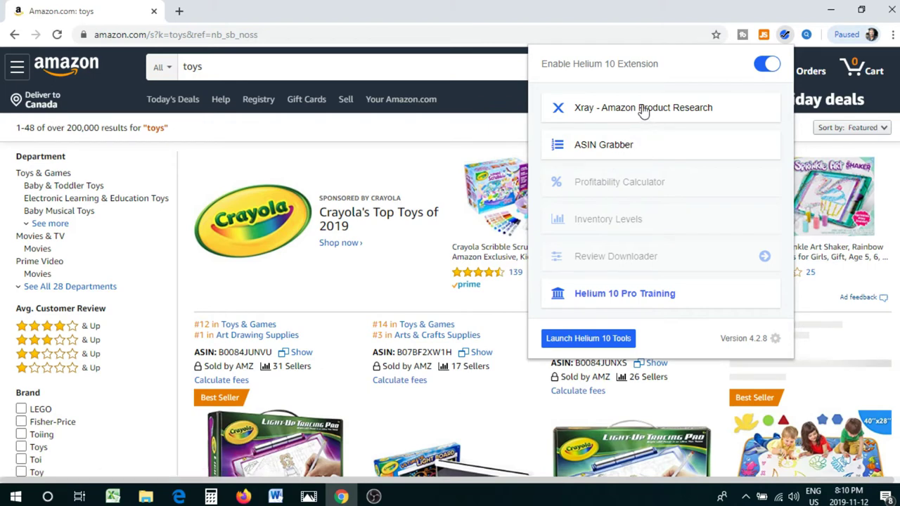
left_click(621, 114)
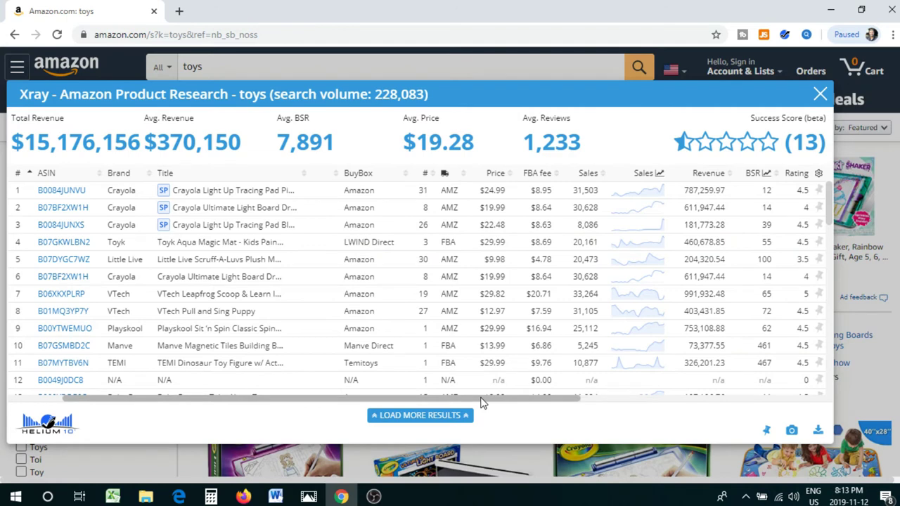
left_click_drag(579, 396, 629, 394)
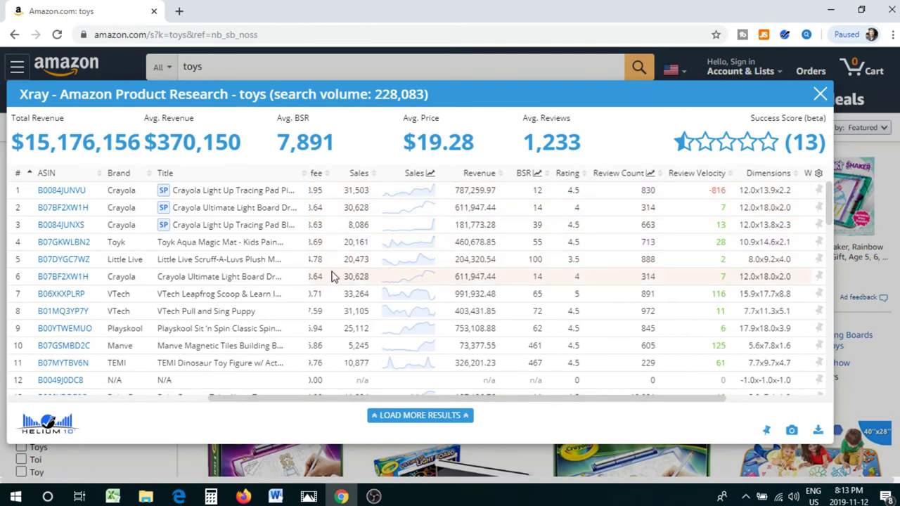
left_click_drag(542, 406, 469, 406)
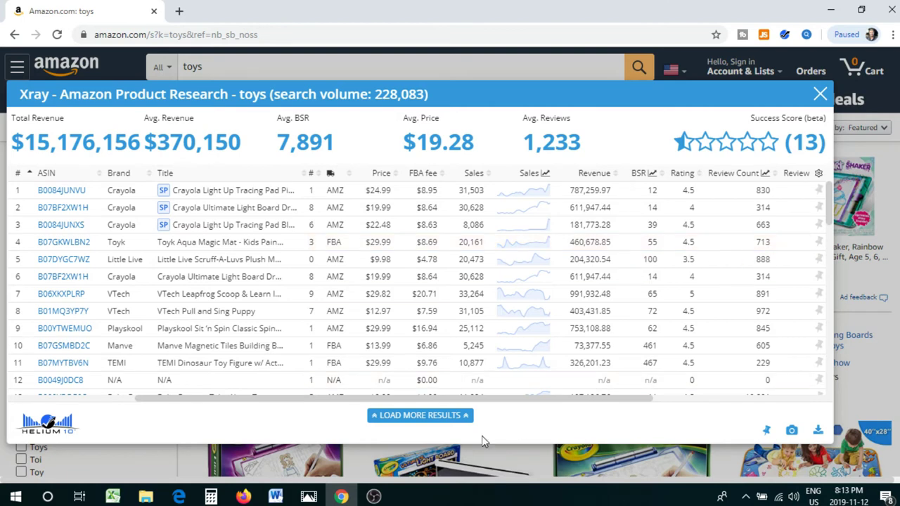
left_click_drag(515, 401, 619, 400)
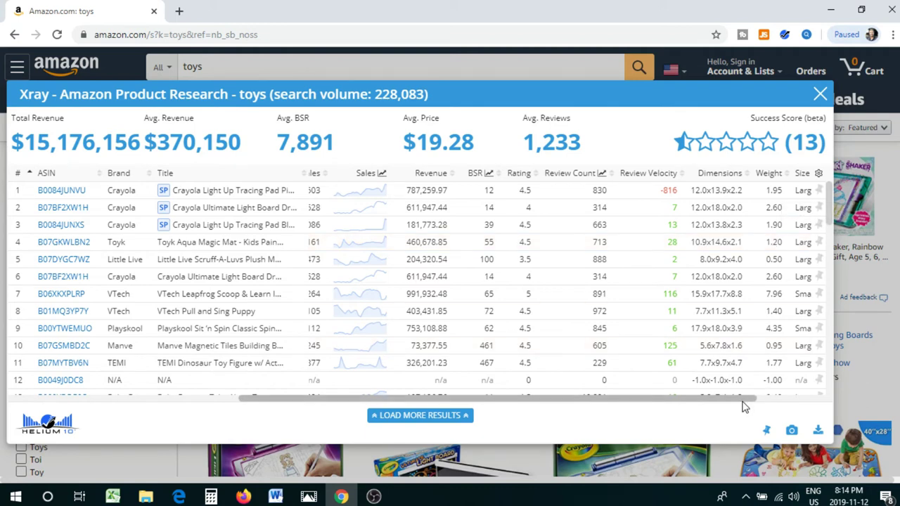
left_click_drag(757, 405, 832, 399)
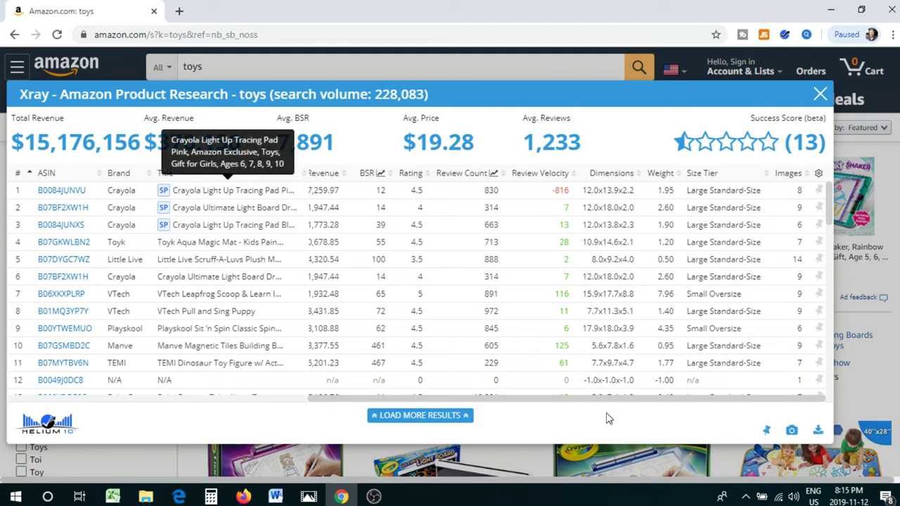
left_click_drag(602, 399, 297, 416)
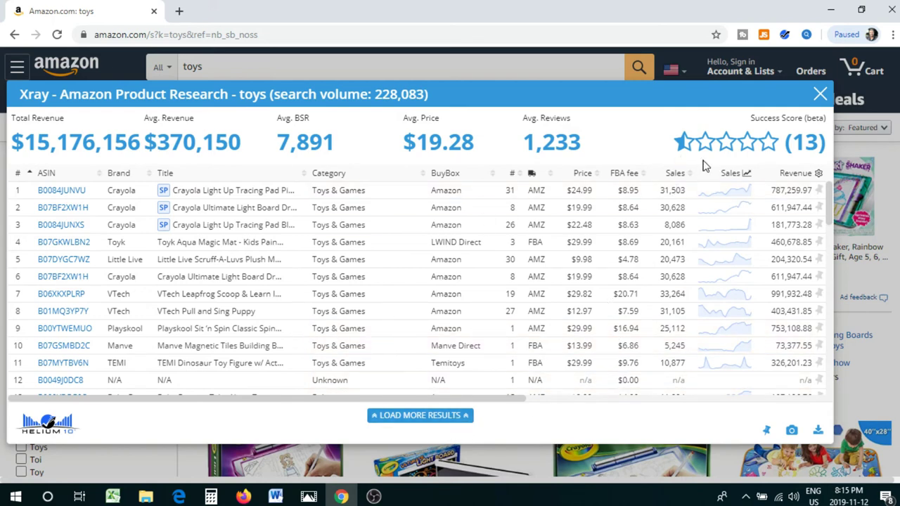
mouse_move(828, 121)
left_click(820, 95)
- Run a web search for "junglescount" in place of the Amazon page
left_click(227, 37)
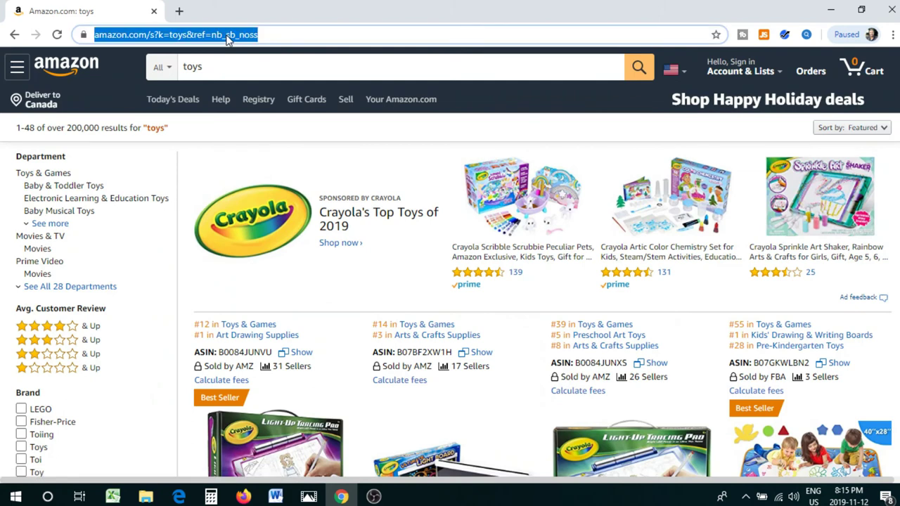
type("jungle")
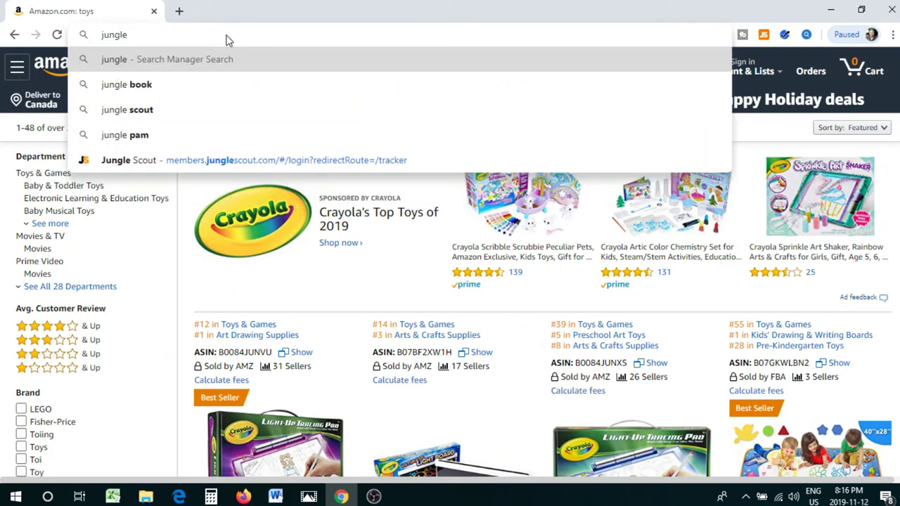
type("scount")
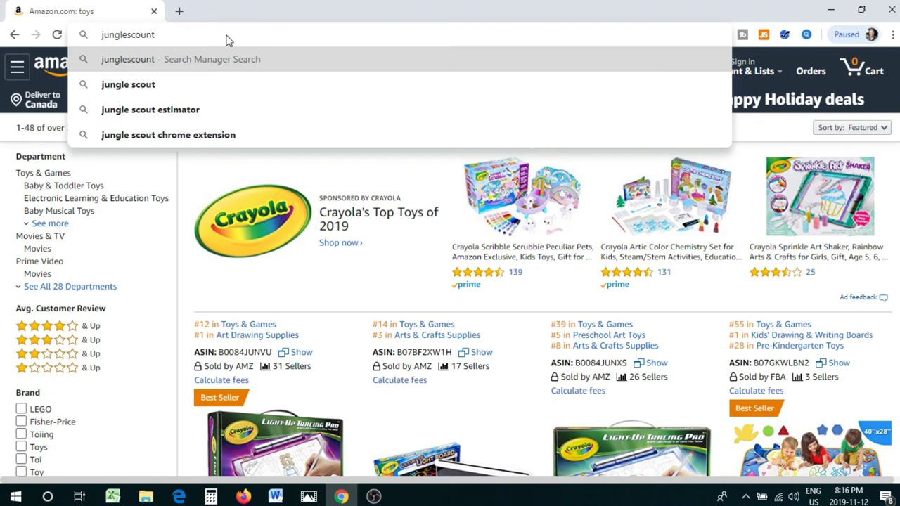
key("Return")
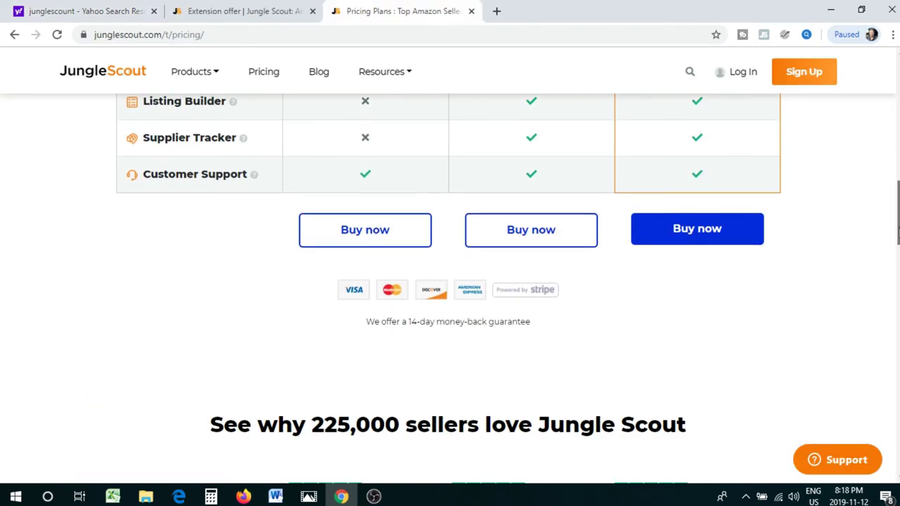
- Show the Jungle Scout pricing plans with yearly payment
scroll(884, 163, "up", 6)
scroll(885, 163, "up", 4)
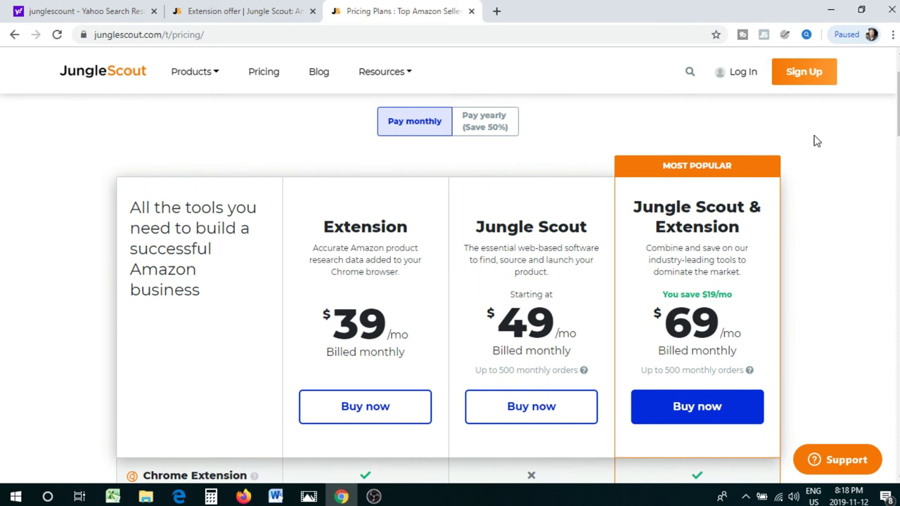
left_click(480, 122)
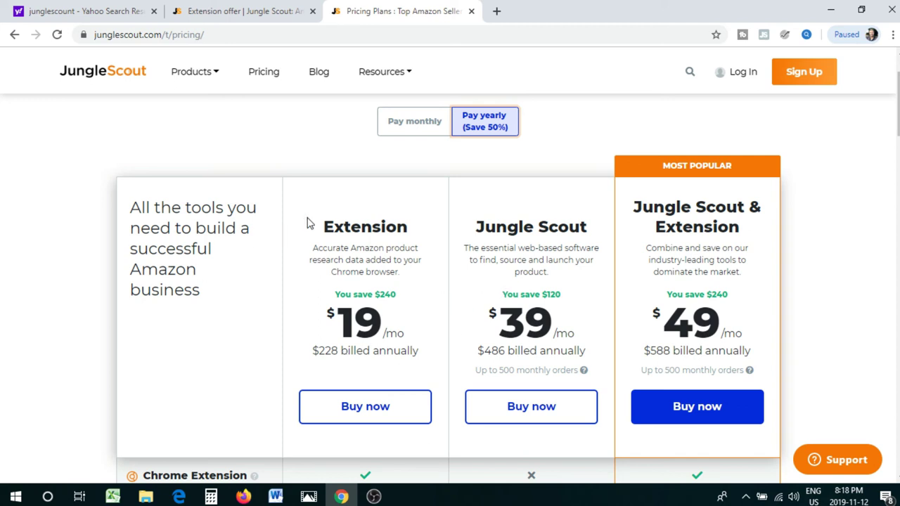
- Reload the Jungle Scout pricing page and compare the monthly and yearly prices of the Extension, Jungle Scout and combined plans
left_click(247, 79)
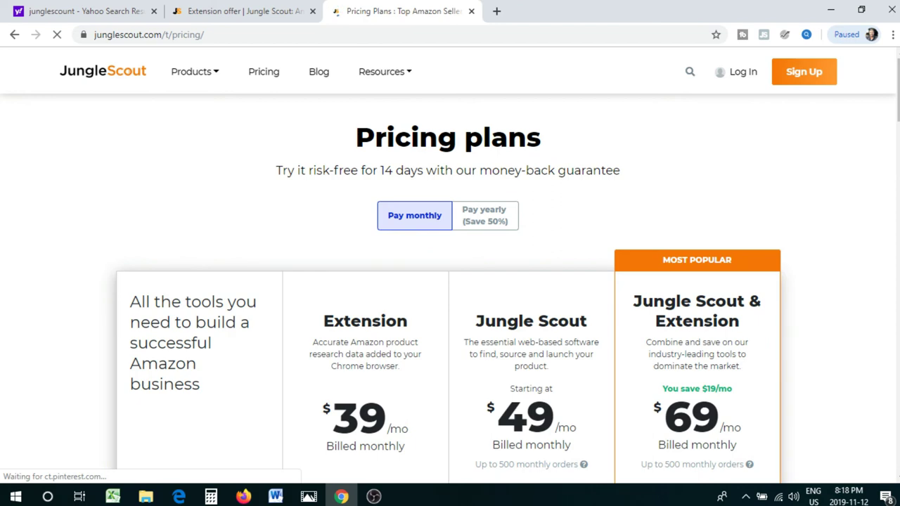
scroll(450, 288, "down", 3)
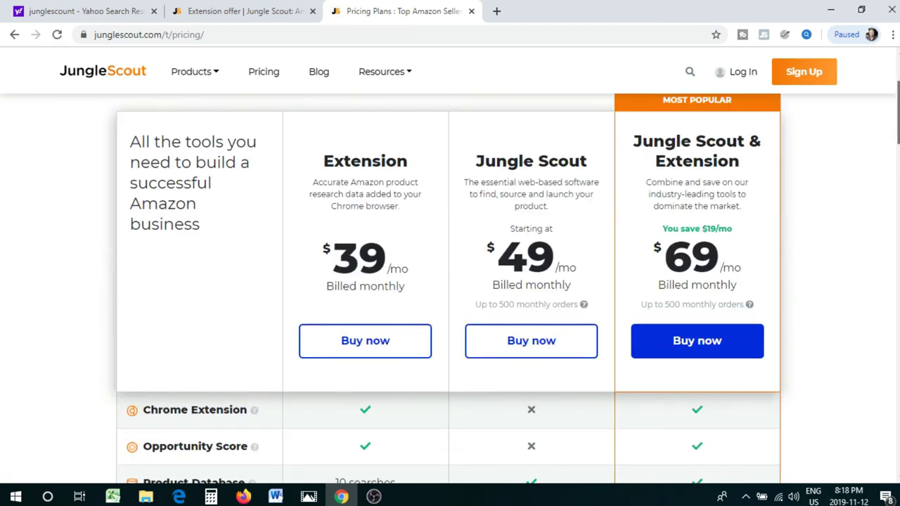
scroll(502, 225, "up", 3)
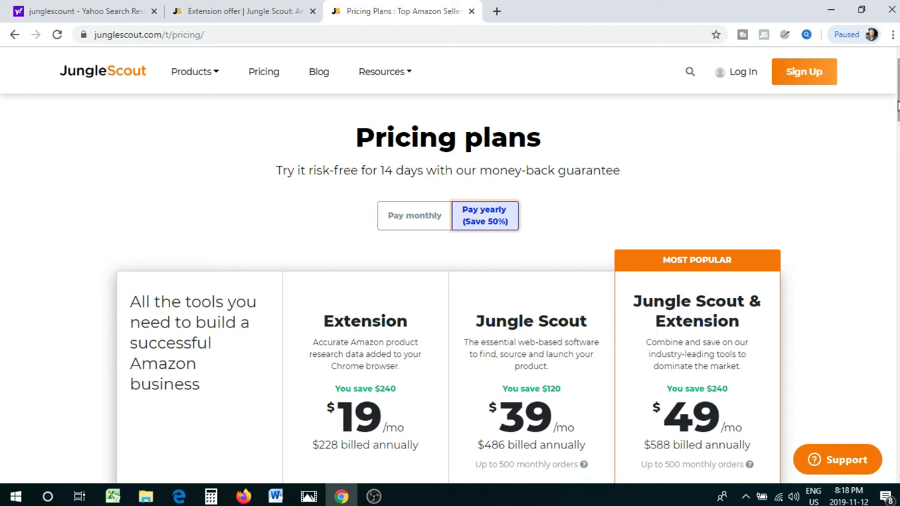
scroll(450, 281, "down", 2)
scroll(696, 211, "down", 1)
scroll(696, 211, "up", 1)
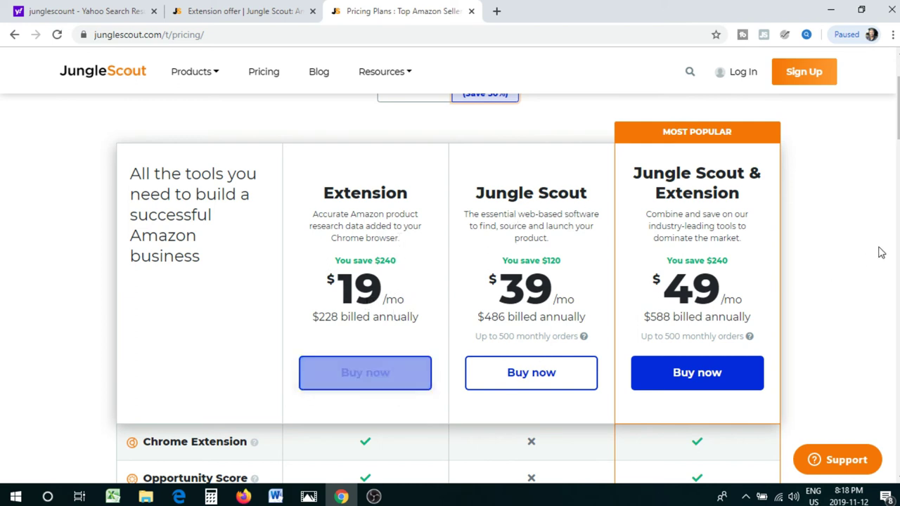
mouse_move(896, 133)
left_mouse_down()
mouse_move(897, 228)
mouse_move(897, 116)
left_mouse_up()
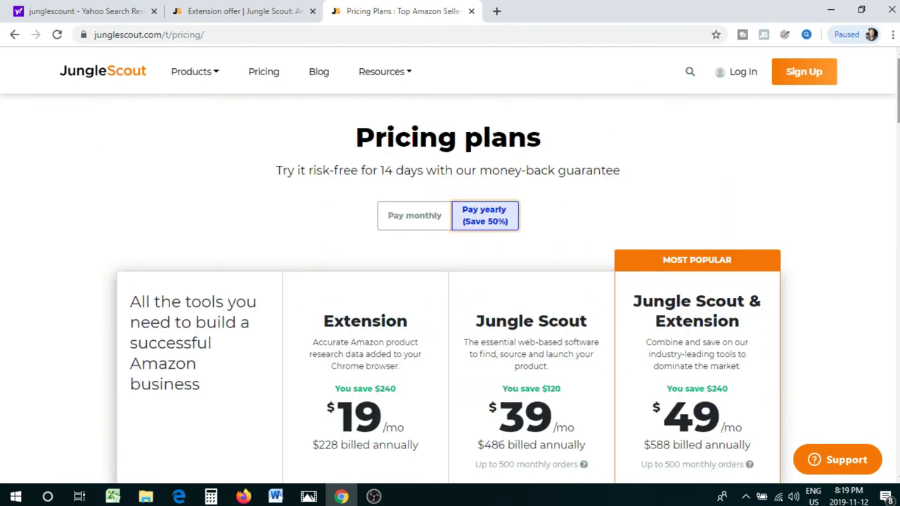
- Close the Jungle Scout pricing and extension offer pages and load google.ca in place of the Yahoo results
left_click(473, 14)
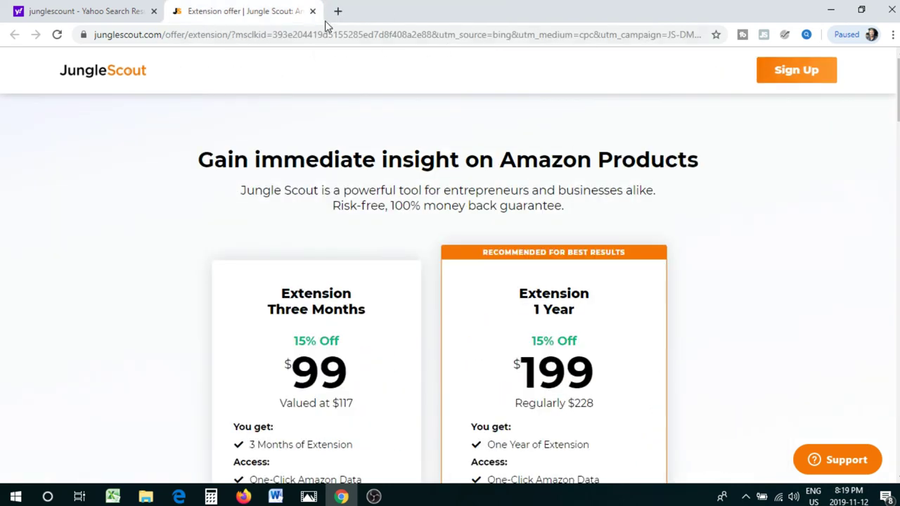
left_click(312, 11)
left_click(315, 32)
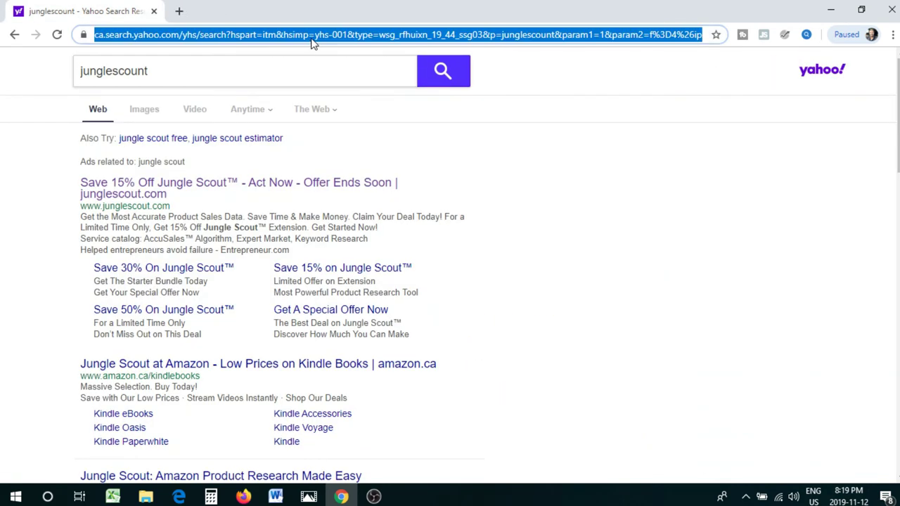
type("google.ca")
key("Return")
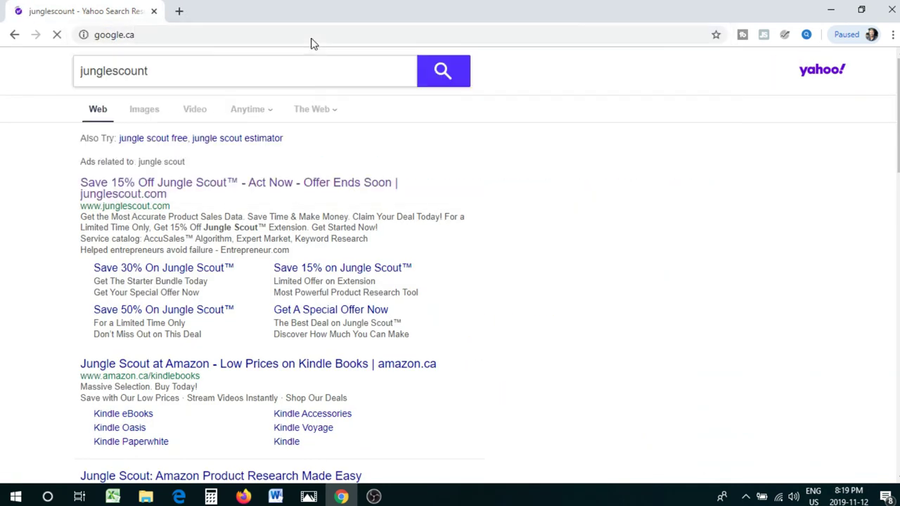
- Search Google for "helium 10 chrome extension"
type("he")
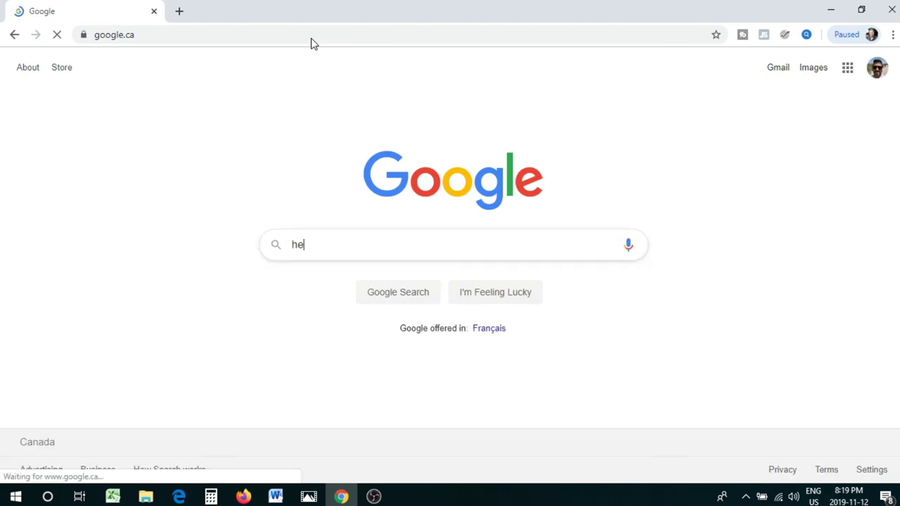
type("lium10")
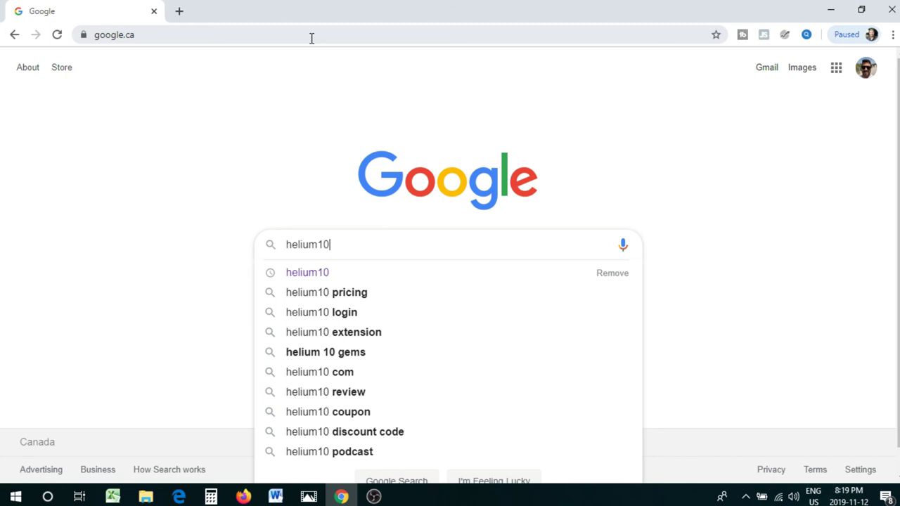
type(" chroms e")
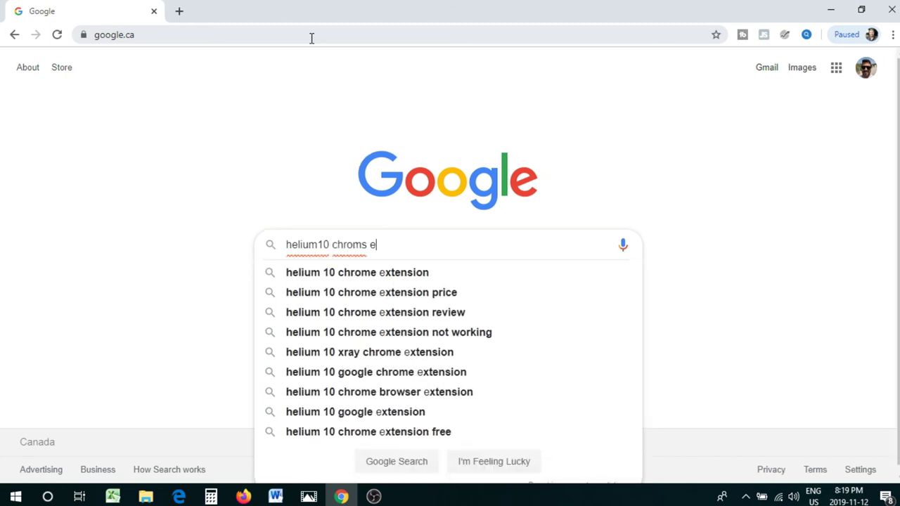
key("Down")
key("Return")
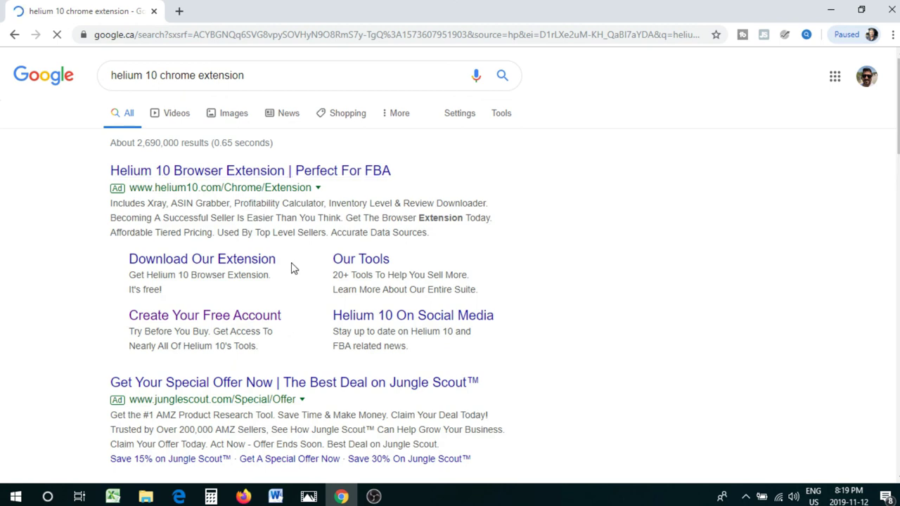
- Open the Helium 10 extension's Chrome Web Store page from the ad's download link and look through its preview images and overview
left_click(224, 268)
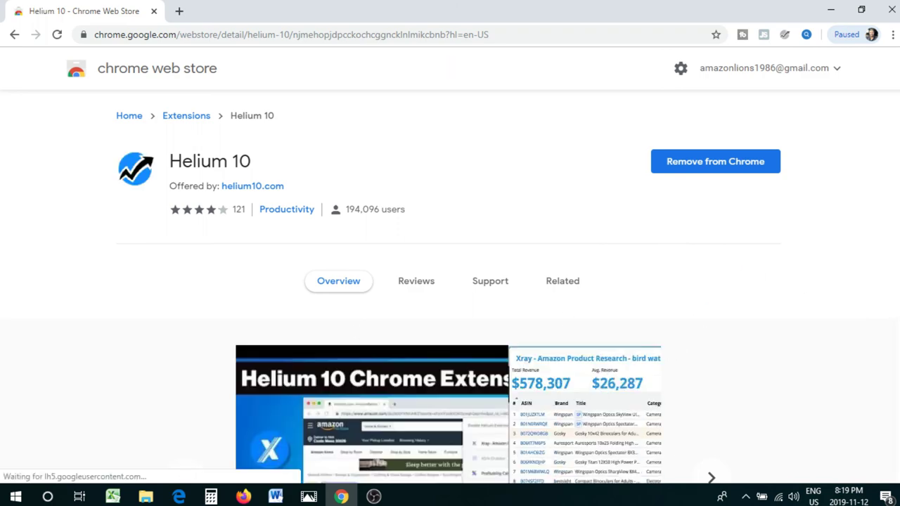
scroll(450, 282, "down", 3)
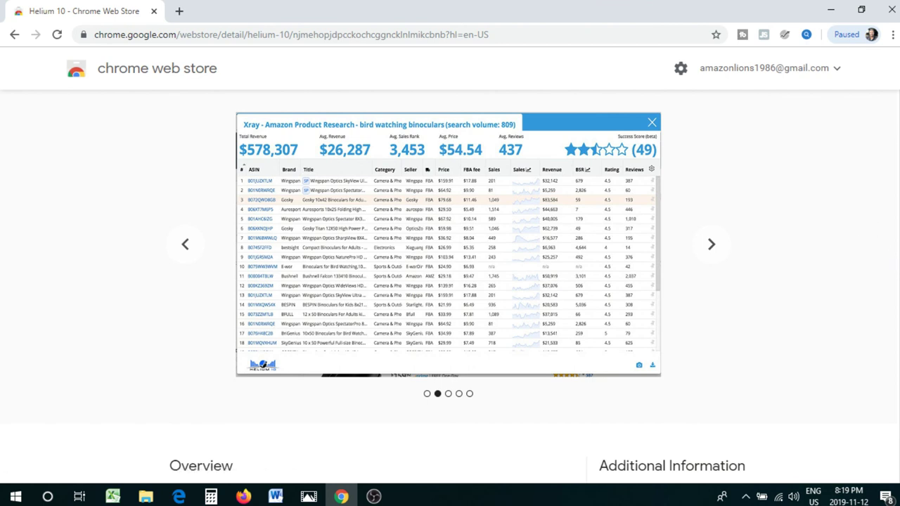
scroll(450, 281, "down", 1)
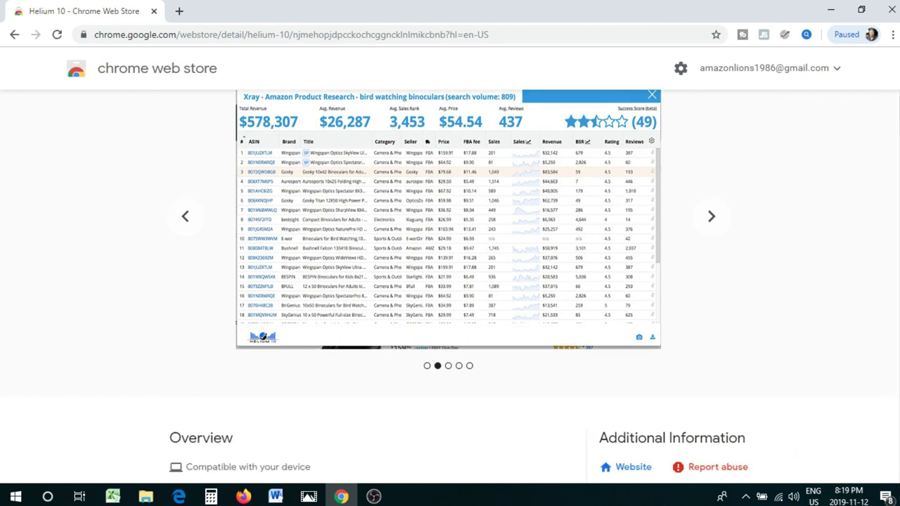